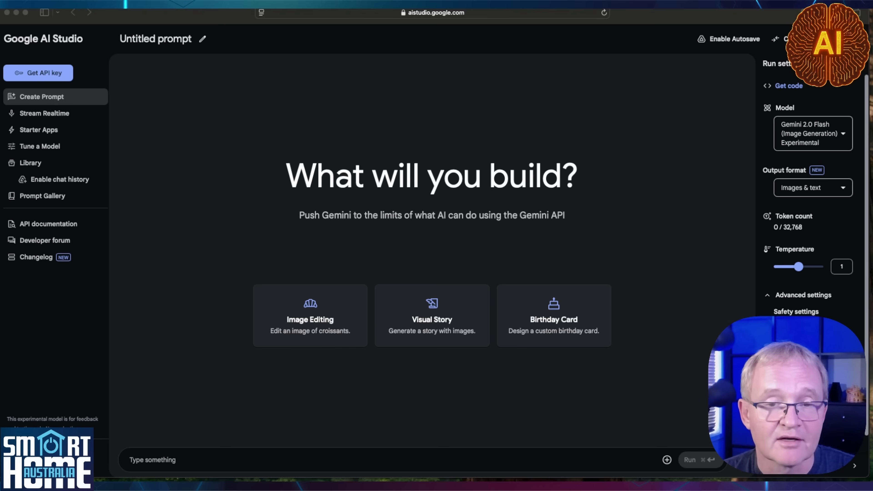
- Create a new API key in the existing Gemini API project and copy it to the clipboard
left_click(63, 76)
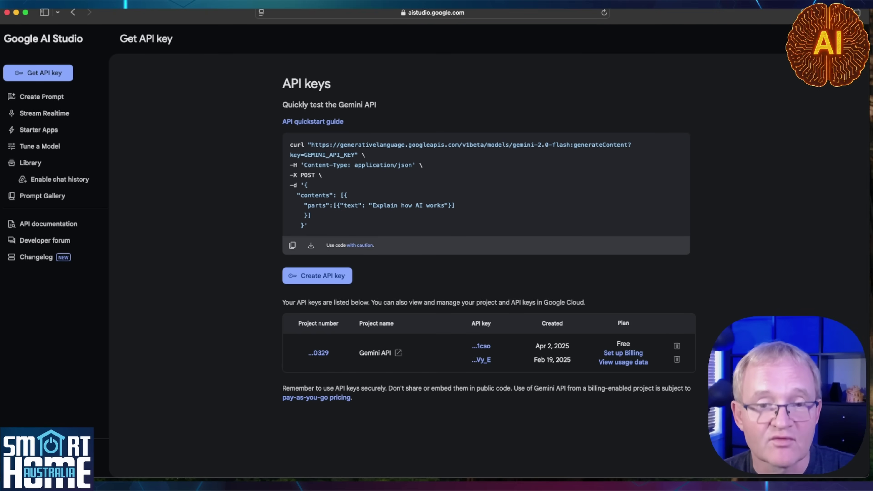
left_click(336, 278)
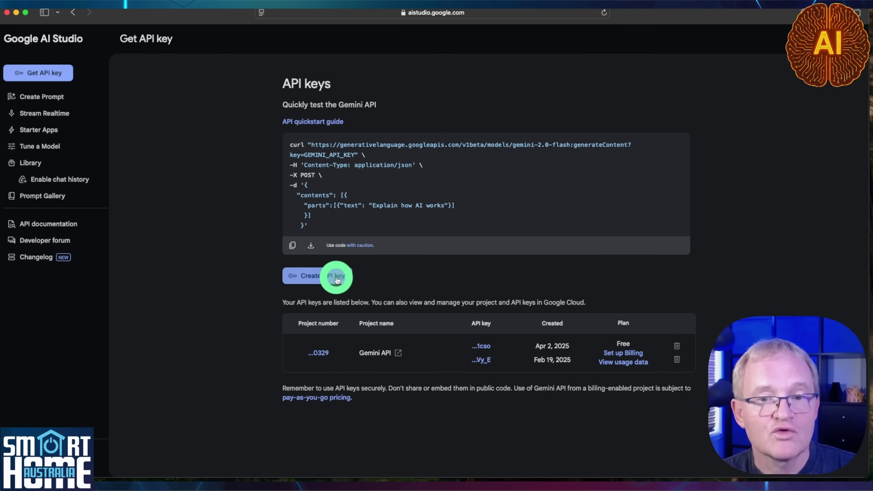
left_click(468, 257)
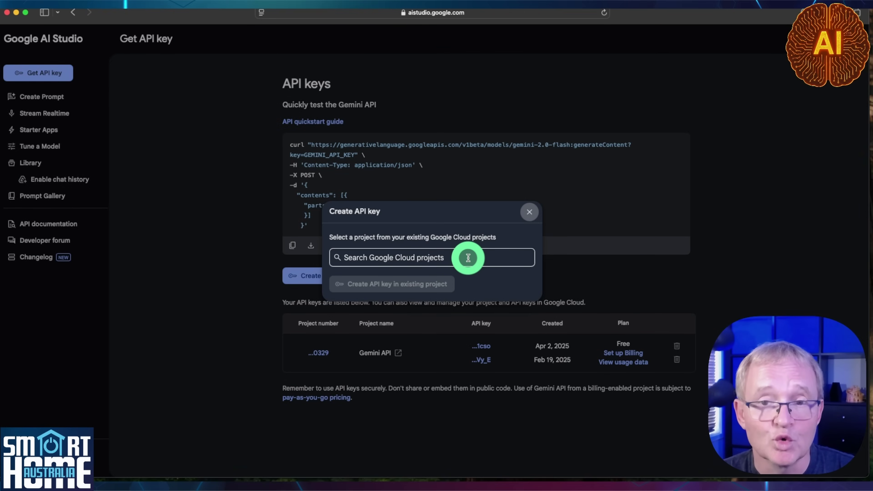
left_click(467, 257)
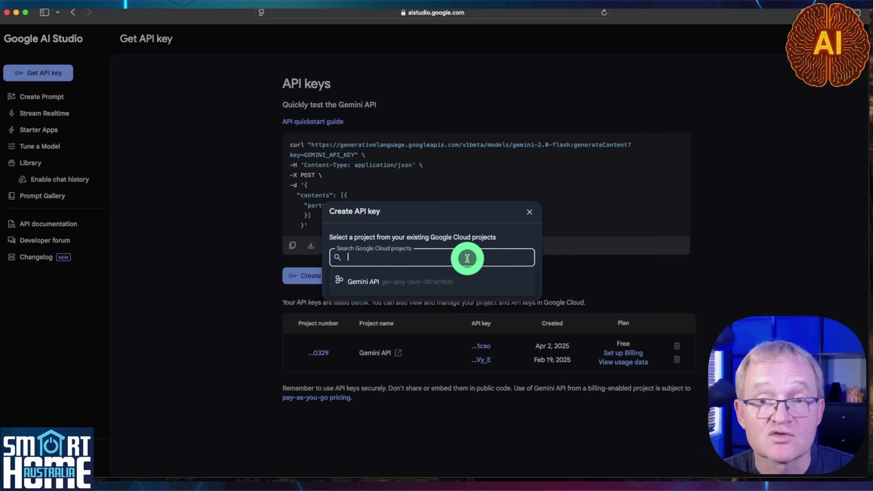
left_click(443, 282)
left_click(446, 288)
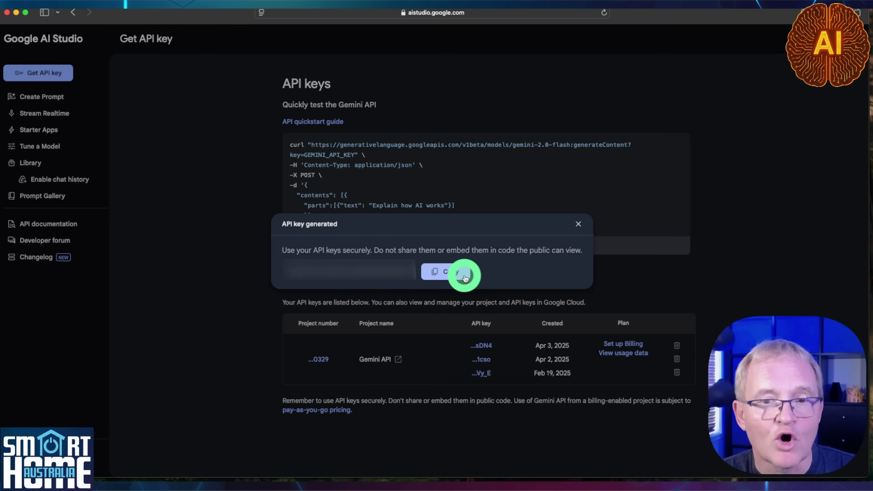
left_click(464, 278)
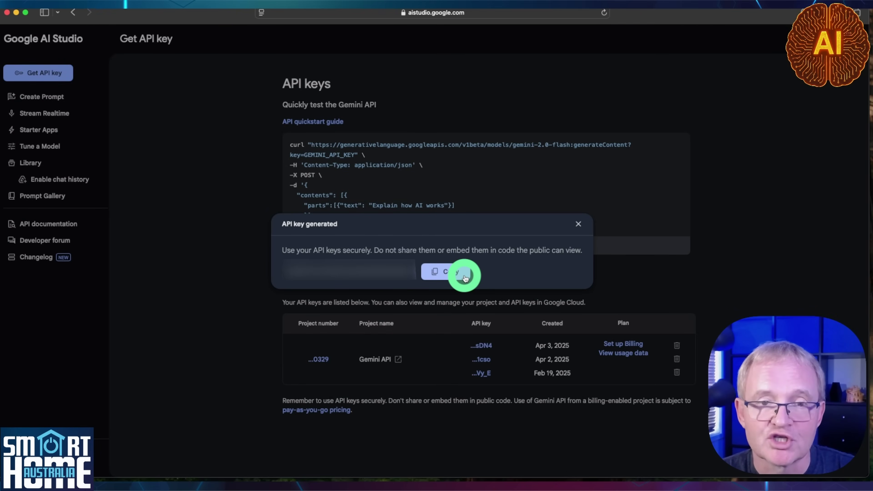
key("super+Tab")
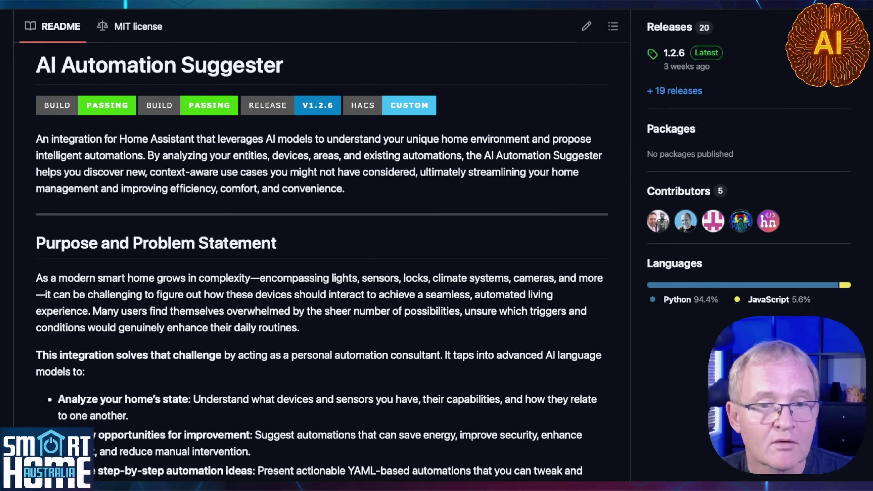
- Return to Home Assistant and open HACS
left_click(55, 199)
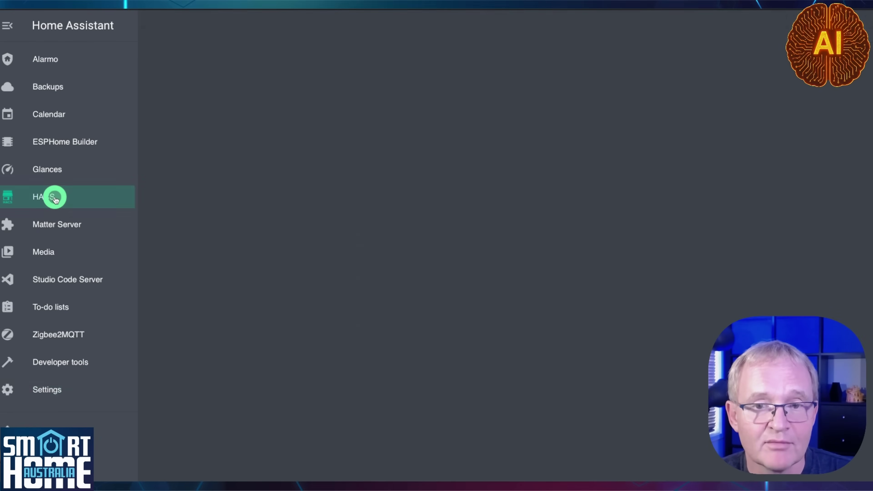
- Add the AI Automation Suggester GitHub URL as a custom HACS repository of type Integration
left_click(854, 31)
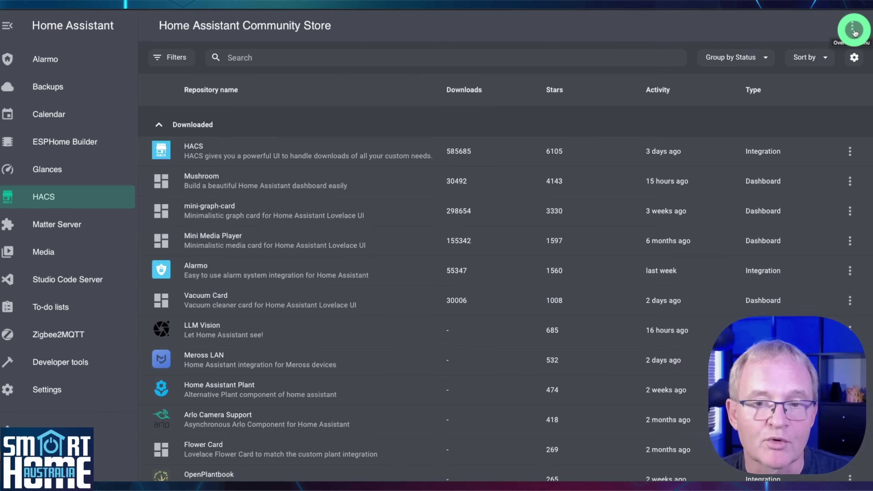
left_click(789, 156)
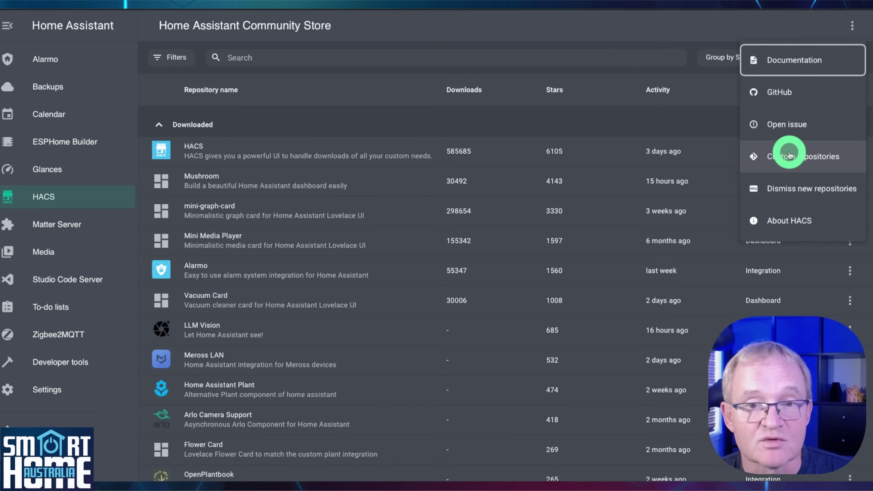
left_click(790, 155)
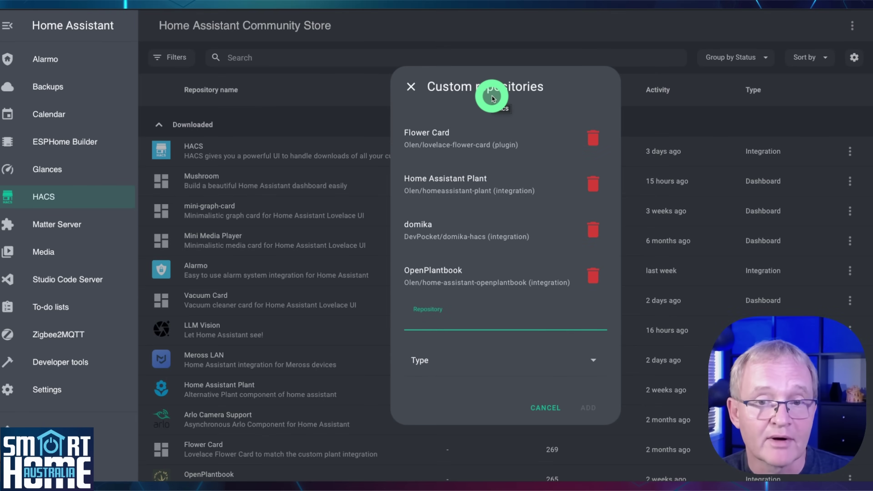
key("ctrl+v")
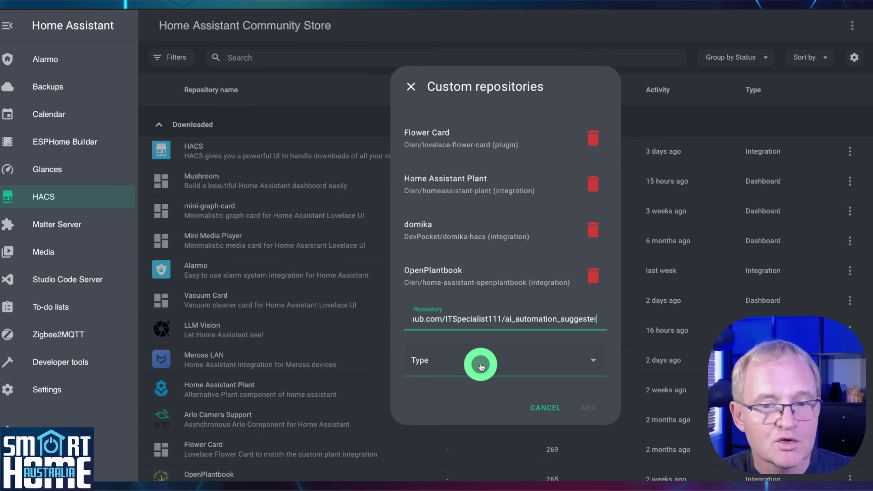
left_click(481, 366)
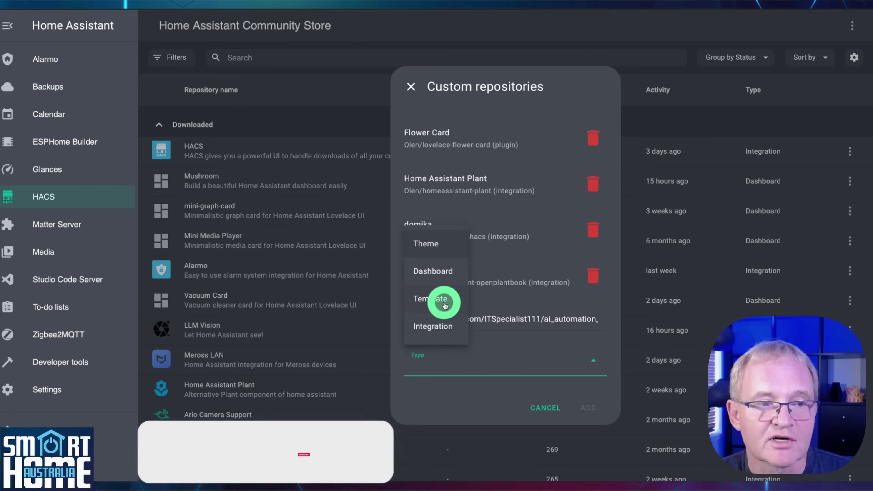
left_click(439, 324)
left_click(593, 413)
left_click(402, 88)
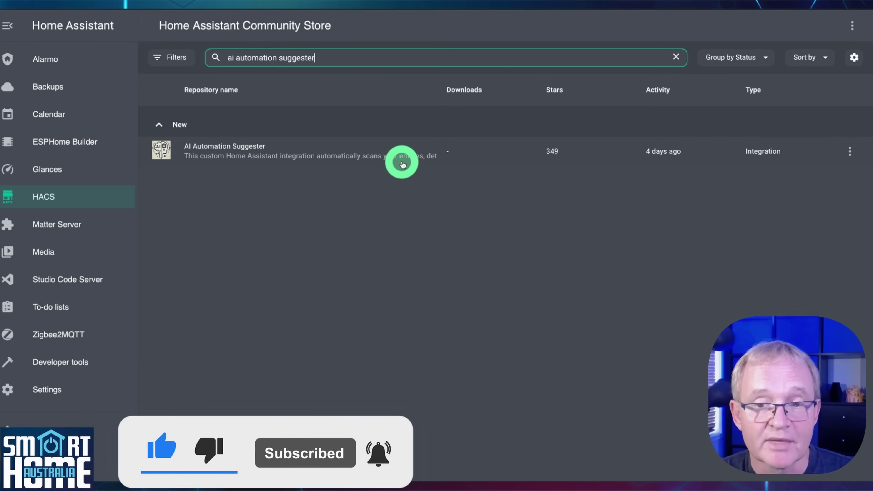
- Download AI Automation Suggester version 1.2.6 from its repository page and reload
left_click(402, 164)
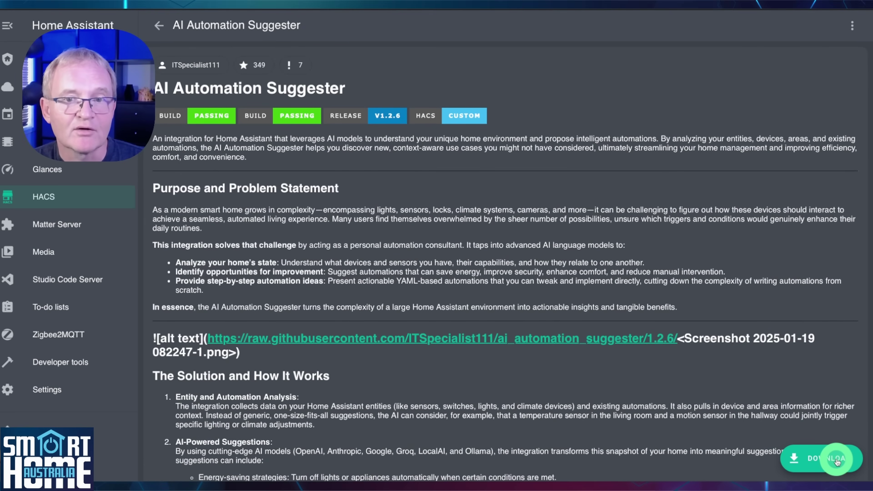
left_click(836, 460)
left_click(624, 345)
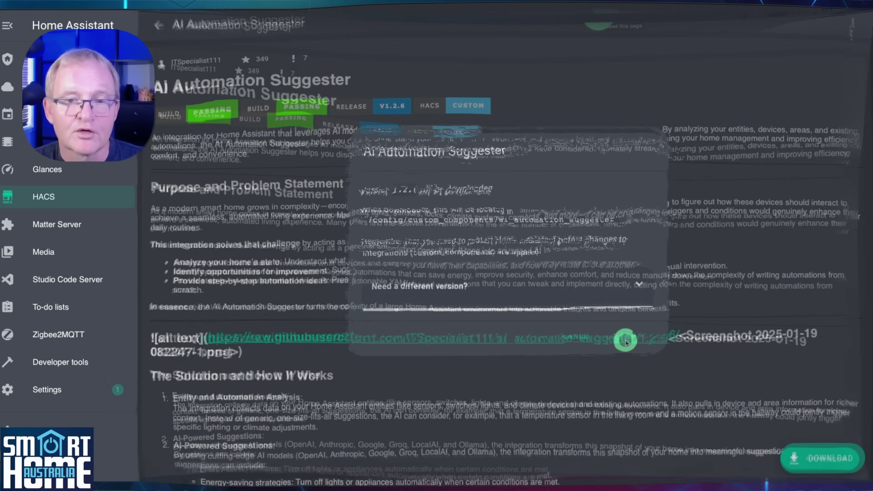
left_click(606, 7)
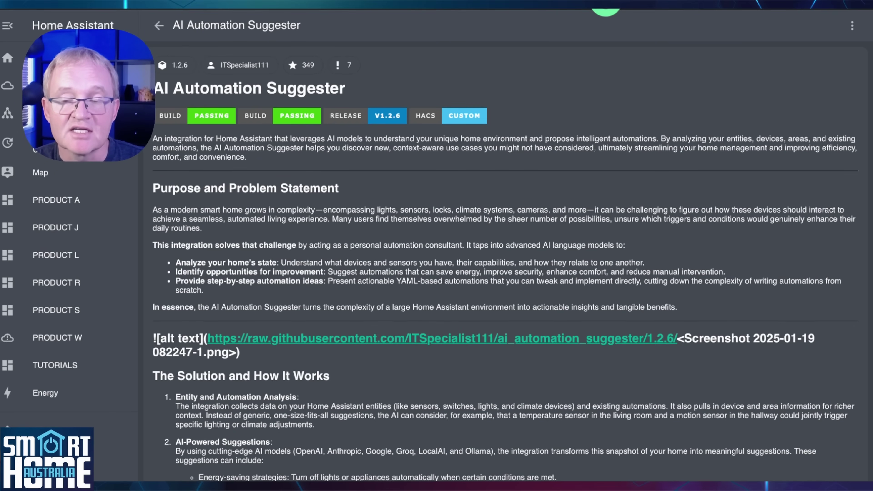
- Restart Home Assistant through the 'Restart required' repair in Settings
scroll(79, 384, "down", 10)
left_click(79, 384)
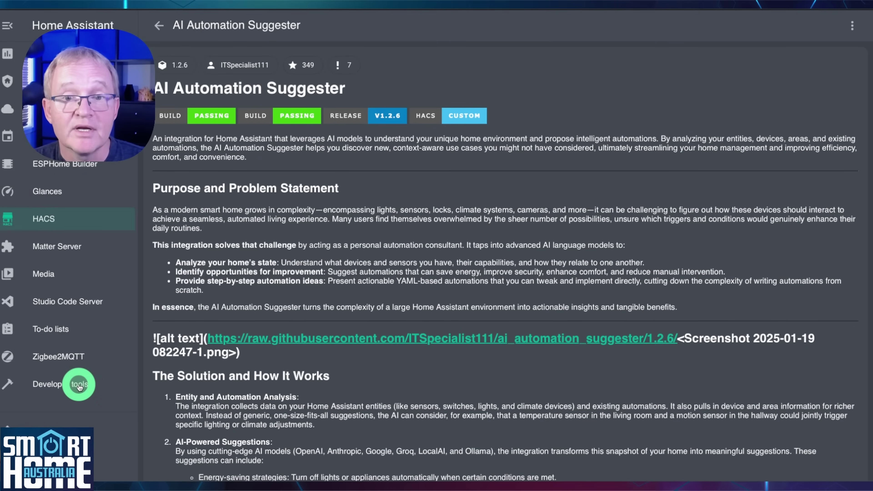
scroll(79, 384, "down", 1)
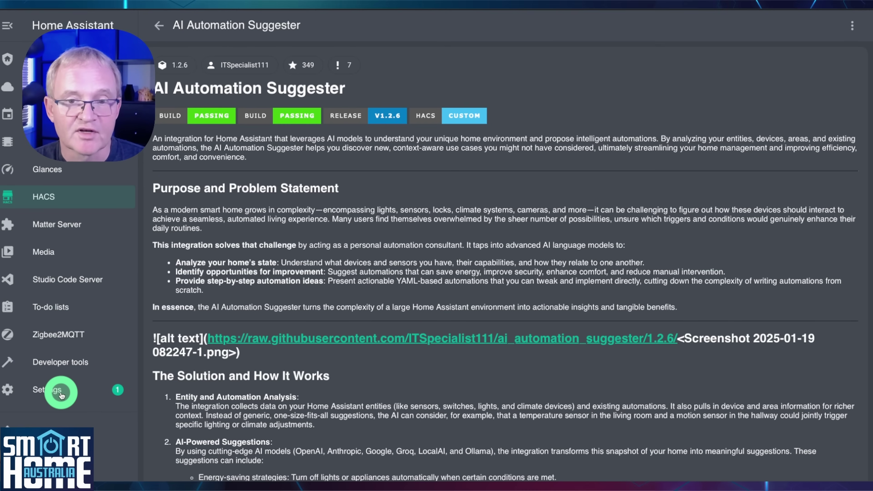
left_click(61, 391)
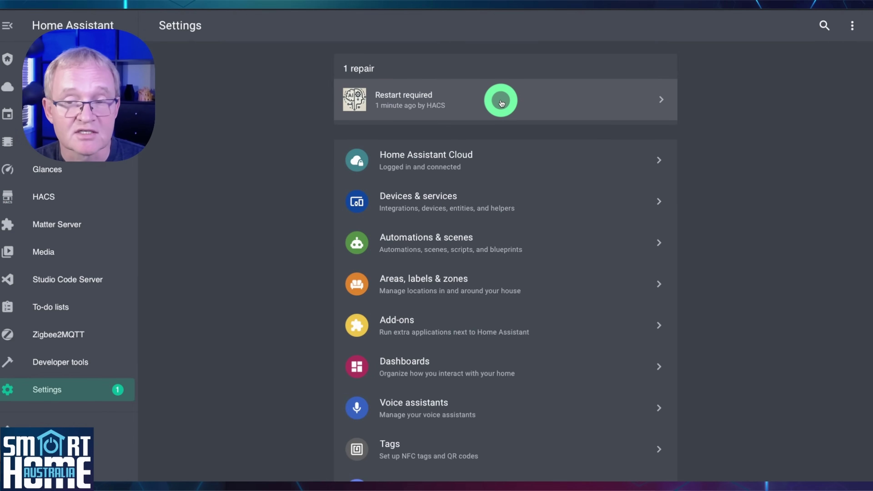
left_click(501, 103)
left_click(576, 292)
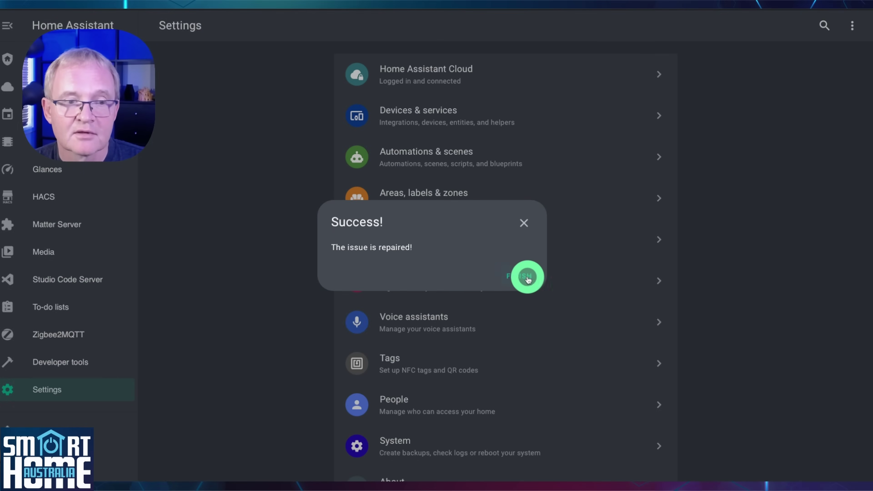
left_click(519, 275)
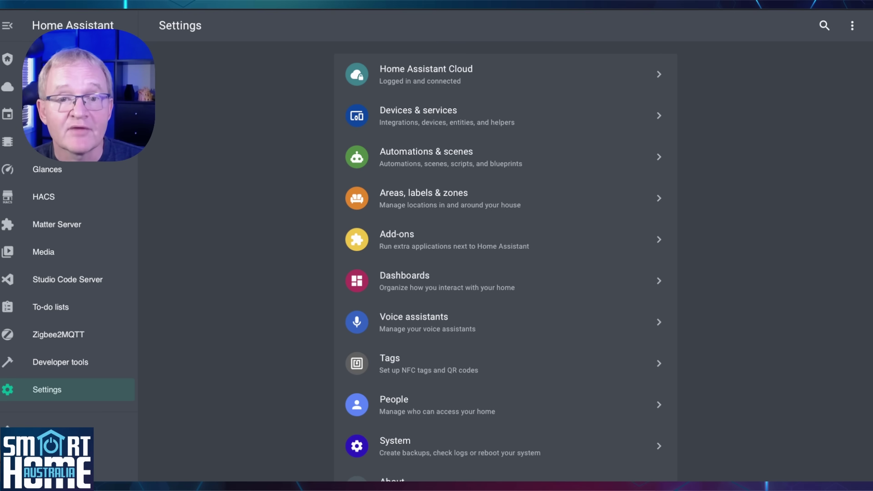
- Add the 'ai automation suggester' integration under Devices & services with Google as AI provider
left_click(414, 121)
left_click(795, 460)
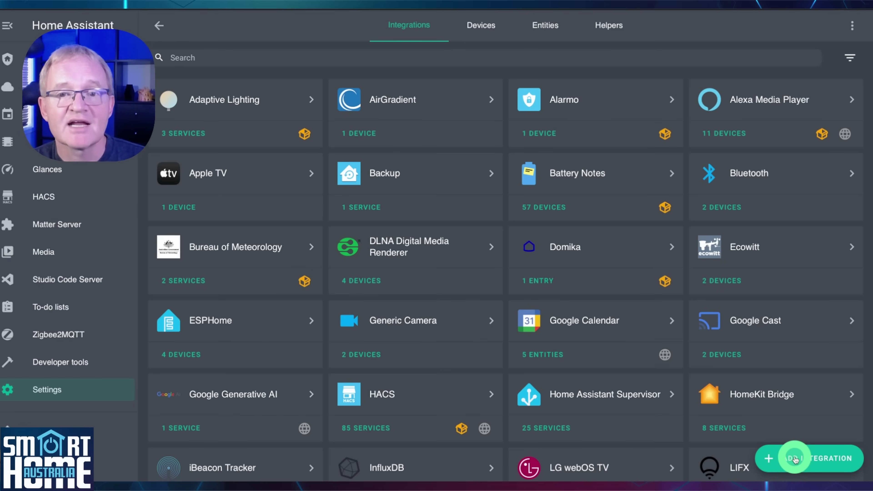
type("ai automation suggester")
left_click(443, 162)
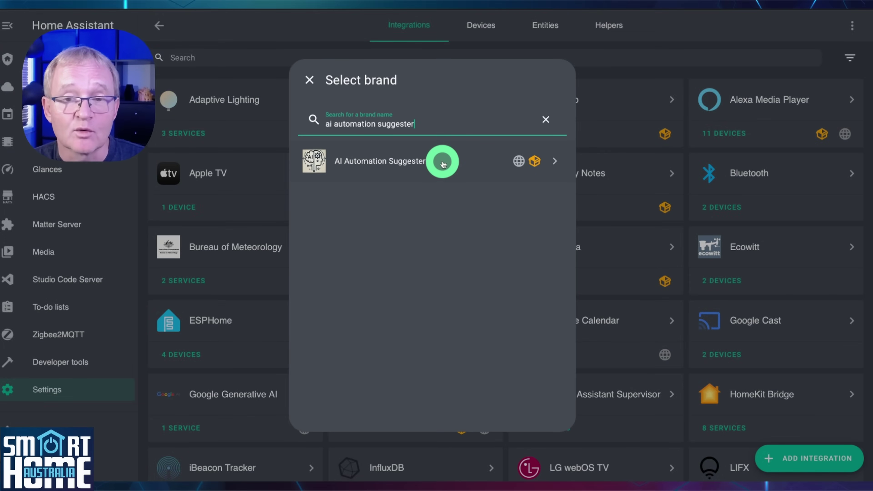
left_click(546, 250)
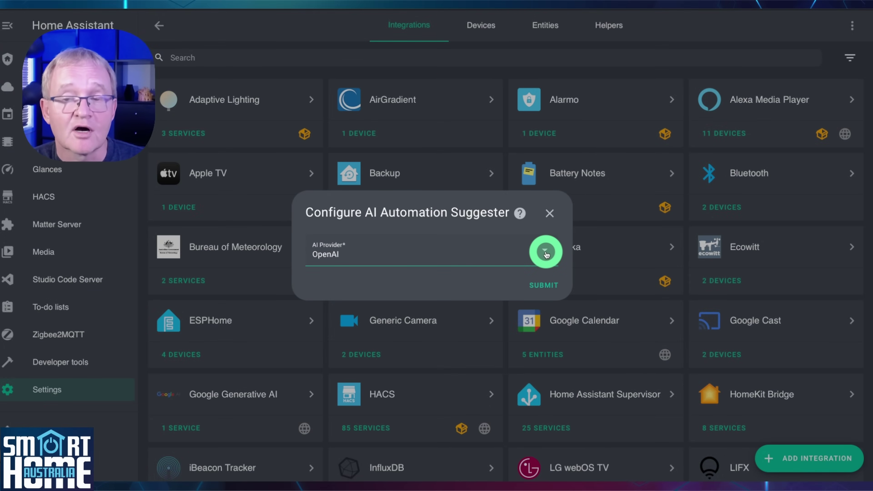
left_click(546, 252)
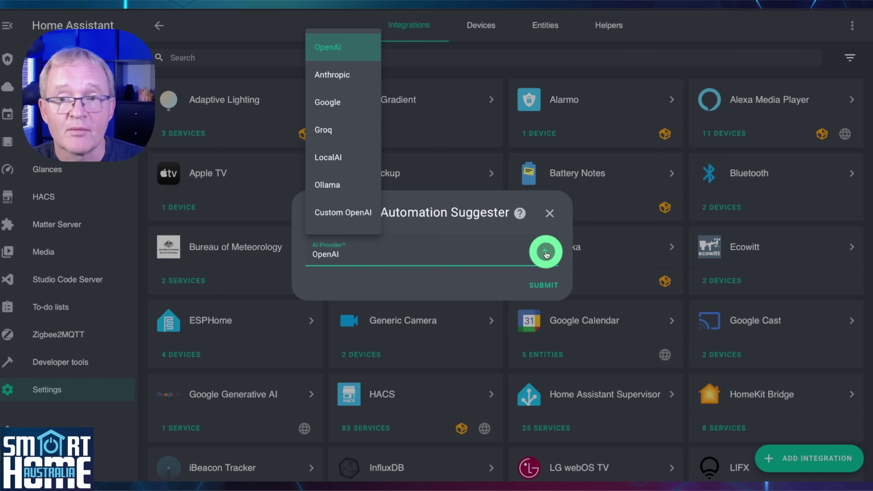
left_click(353, 103)
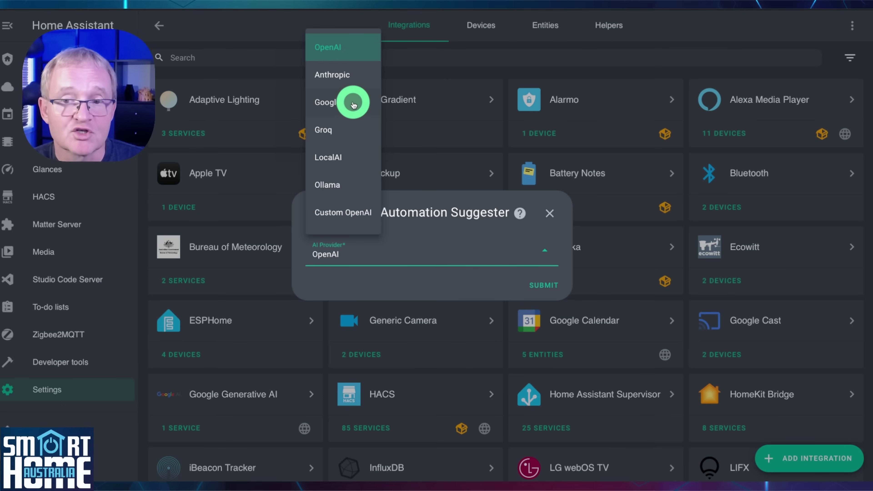
left_click(542, 285)
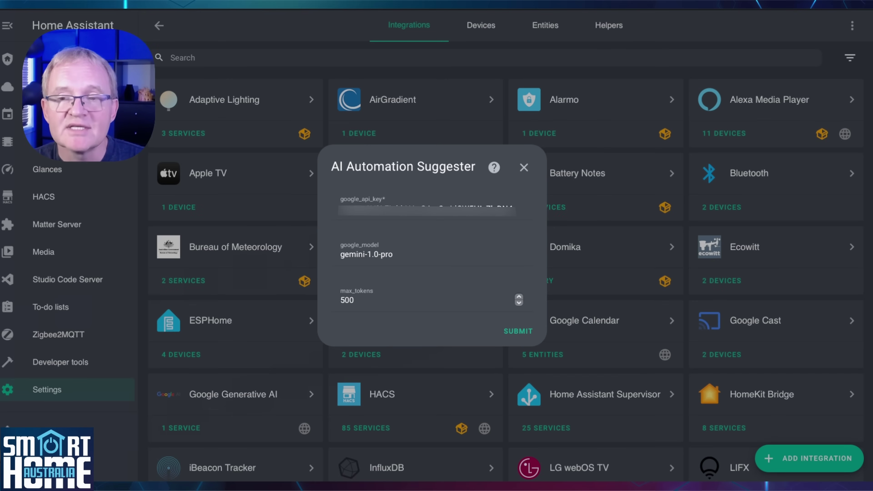
- Set the Google model to gemini-2.5-pro-exp-03-25, finish setup, and open the integration's device
key("ctrl+a")
key("ctrl+v")
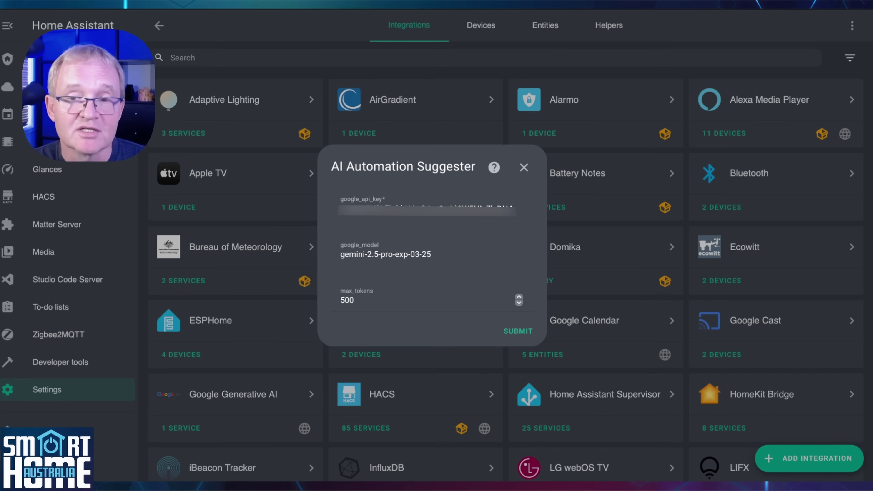
left_click(516, 331)
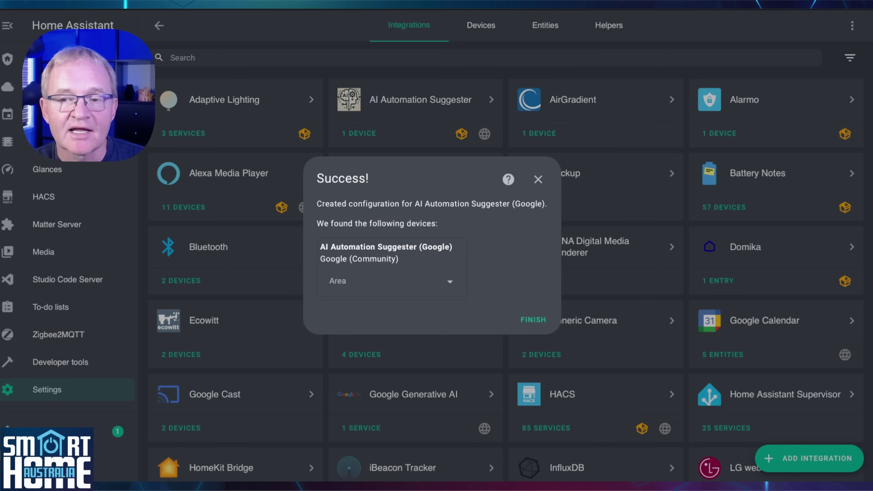
left_click(532, 320)
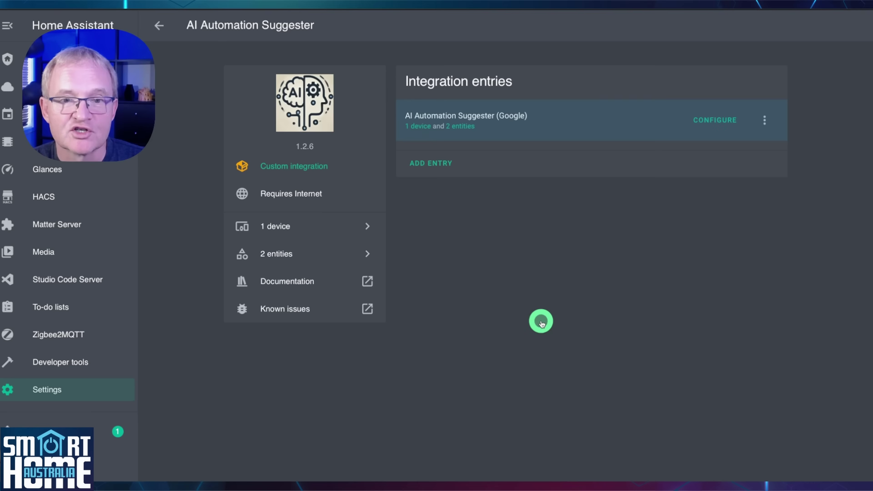
left_click(425, 128)
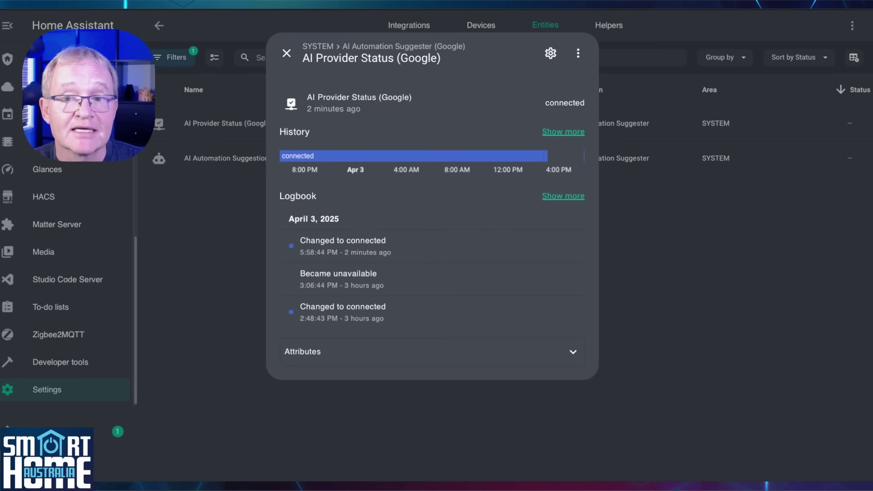
- View the AI Automation Suggestions (Google) entity details
left_click(199, 228)
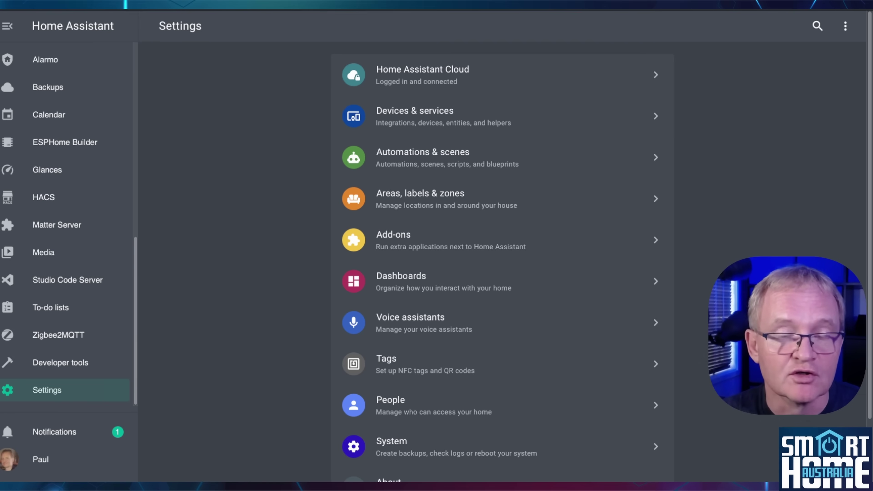
- Read the AI Automation Suggestions notification, including the lounge lamp dimming idea for Sonos playback
left_click(64, 435)
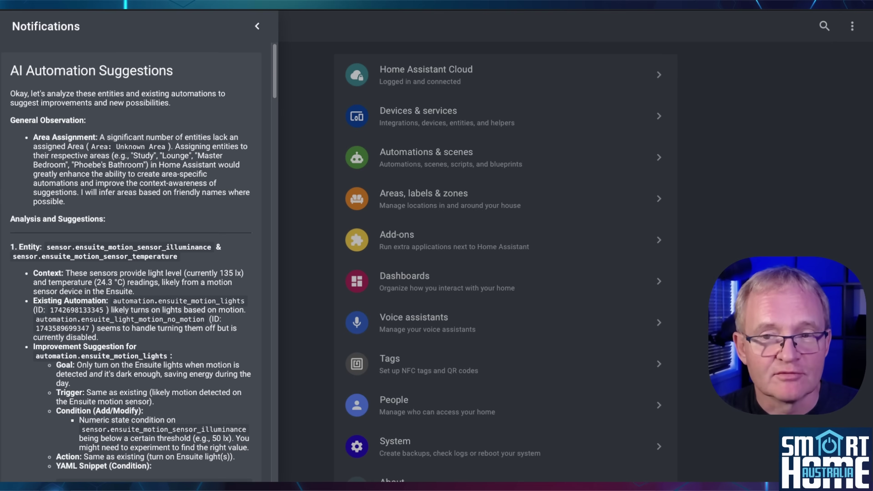
scroll(130, 261, "down", 5)
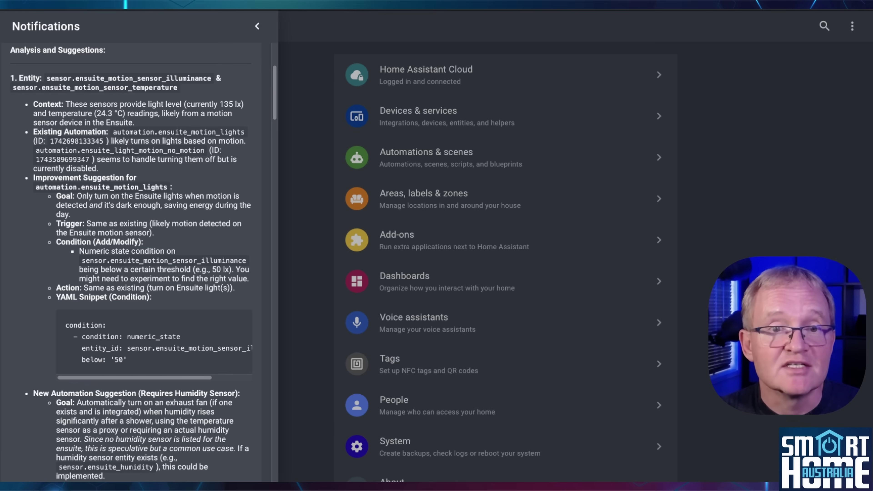
scroll(136, 261, "down", 8)
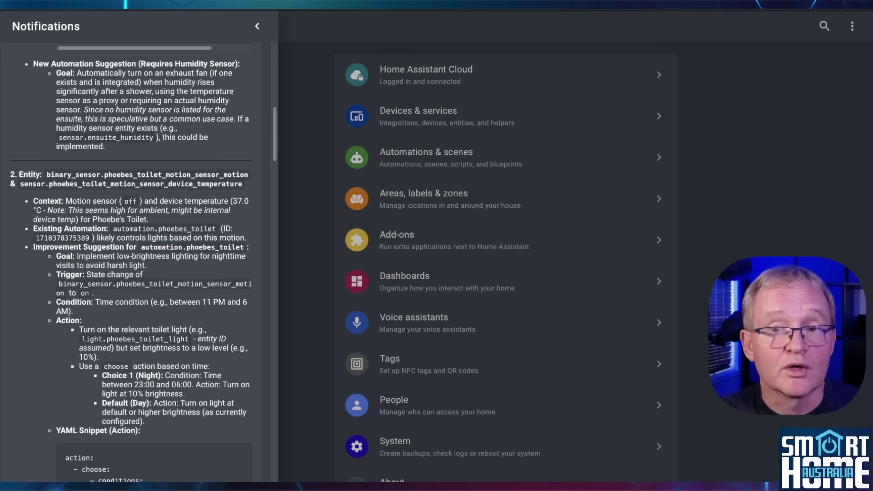
scroll(136, 261, "down", 20)
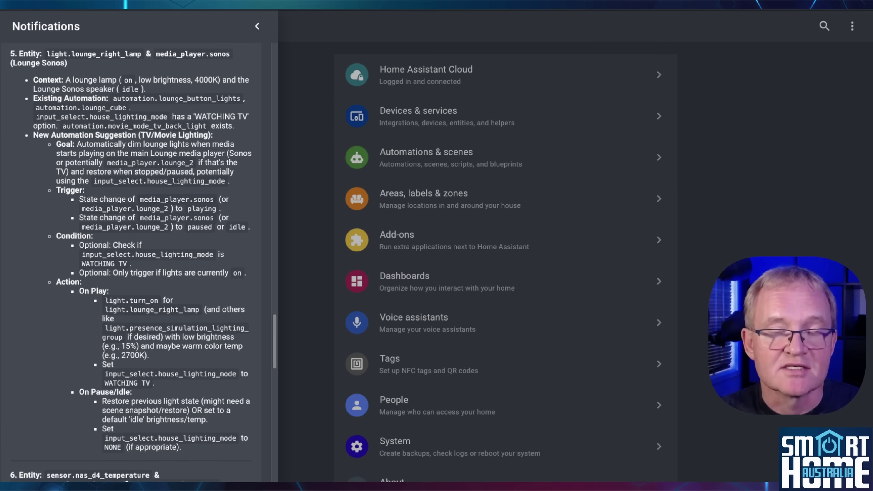
- Select the AI Automation Suggester: Generate Suggestions action under Developer tools > Actions with Custom Prompt ticked
left_click(75, 363)
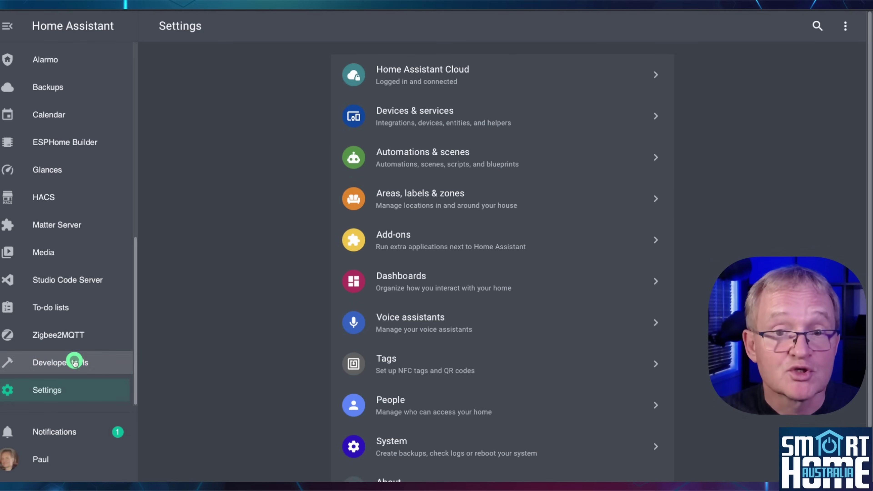
left_click(315, 67)
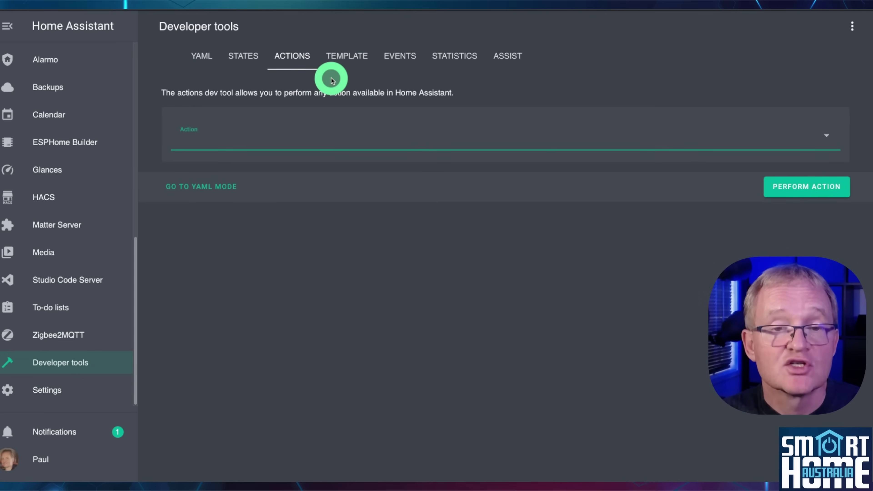
type("ai automation")
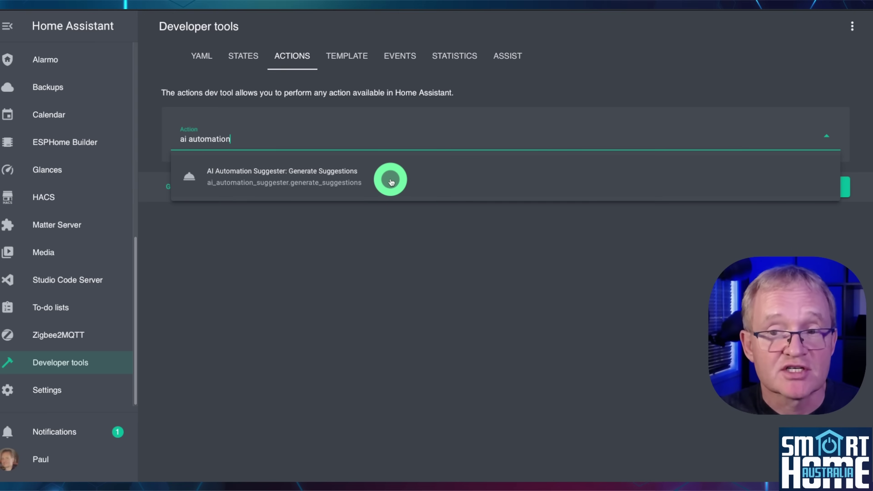
left_click(391, 182)
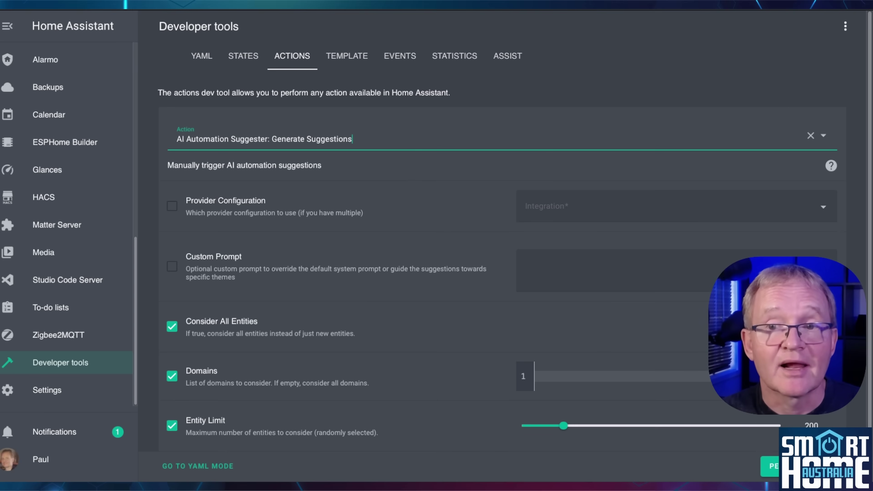
left_click(174, 268)
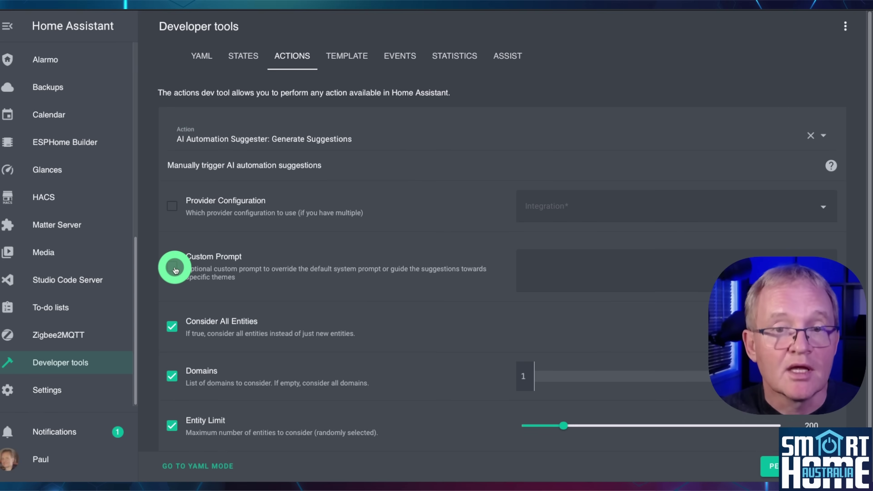
left_click(174, 268)
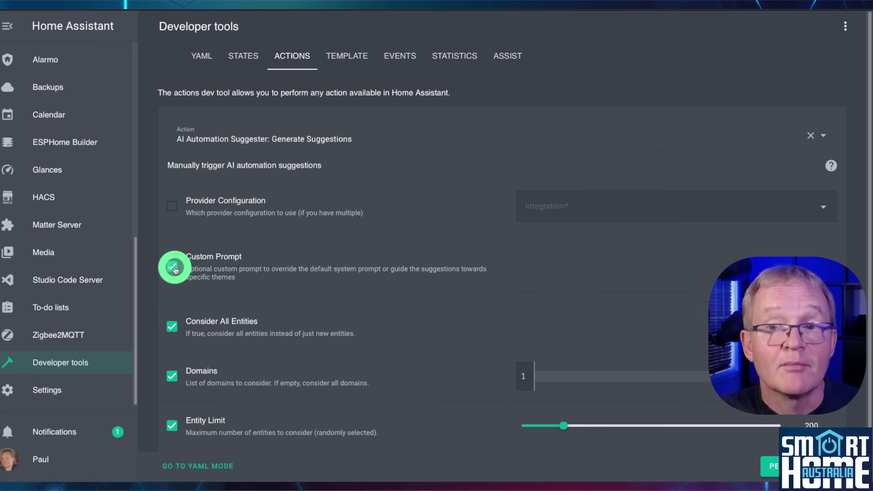
left_click(633, 270)
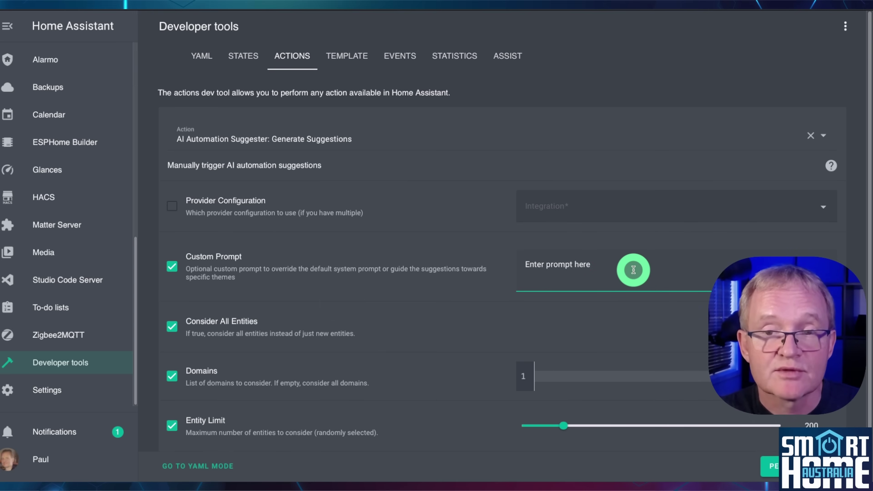
- Turn off Custom Prompt and run Generate Suggestions with a 1000 entity limit
left_click(337, 304)
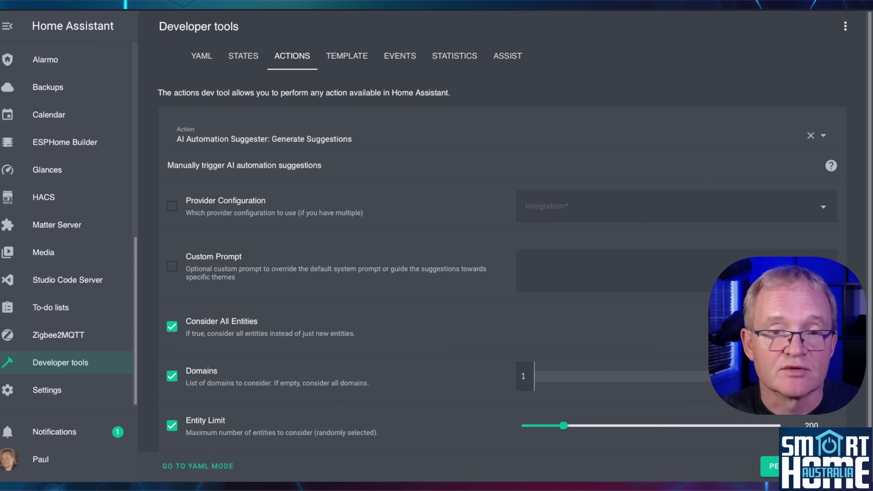
scroll(502, 262, "down", 1)
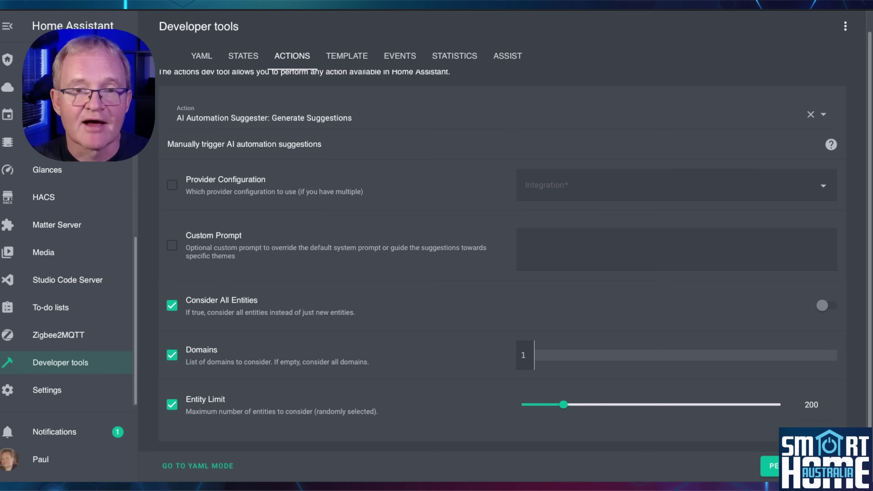
left_click(833, 466)
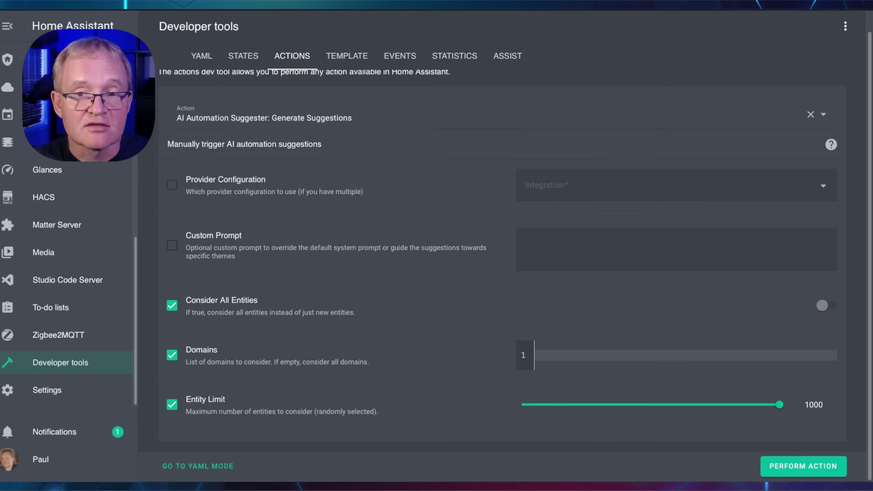
scroll(83, 401, "up", 1)
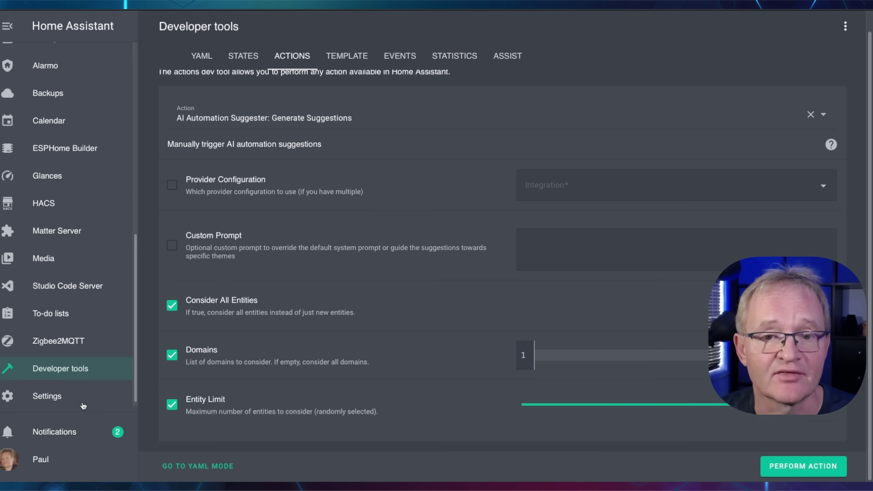
- Open the new AI automation suggestions notification and scroll down to the suggestions card
left_click(67, 433)
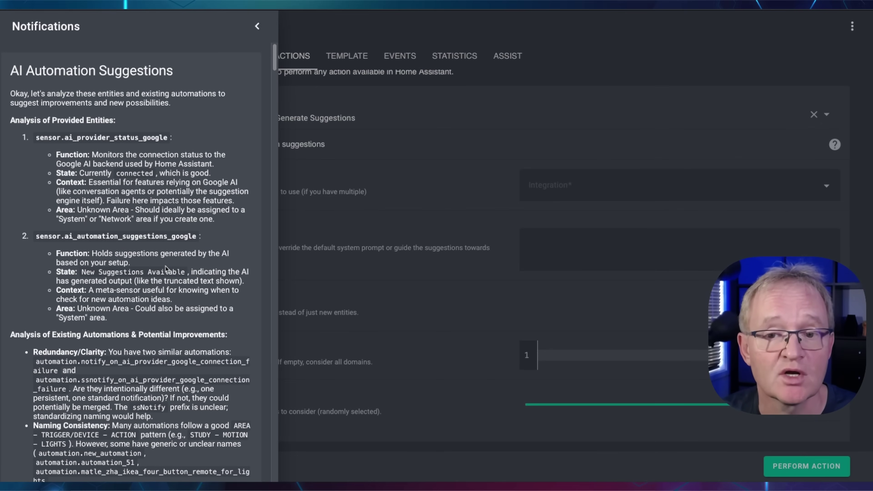
scroll(166, 269, "down", 15)
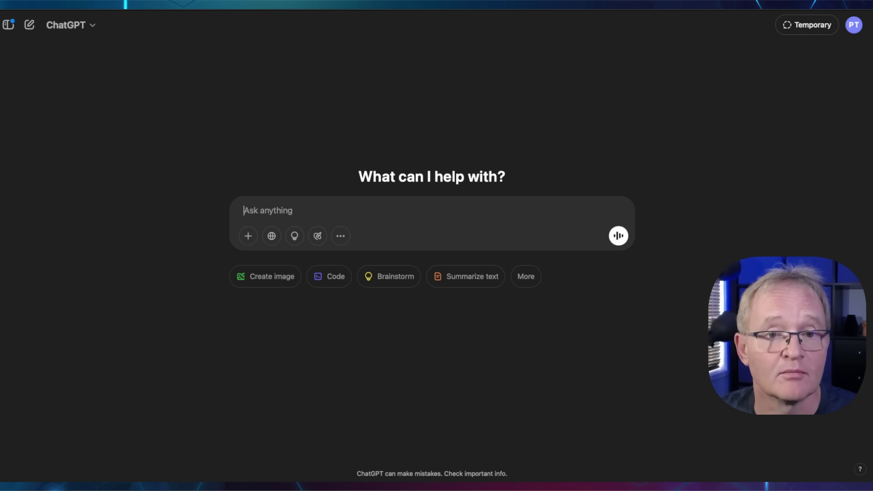
- Send ChatGPT the YAML request with the blind-control description and select all the generated YAML
type("Create YAML code based on the following home assistant automation description, that can be copied directly into the YAML code editor of an automation")
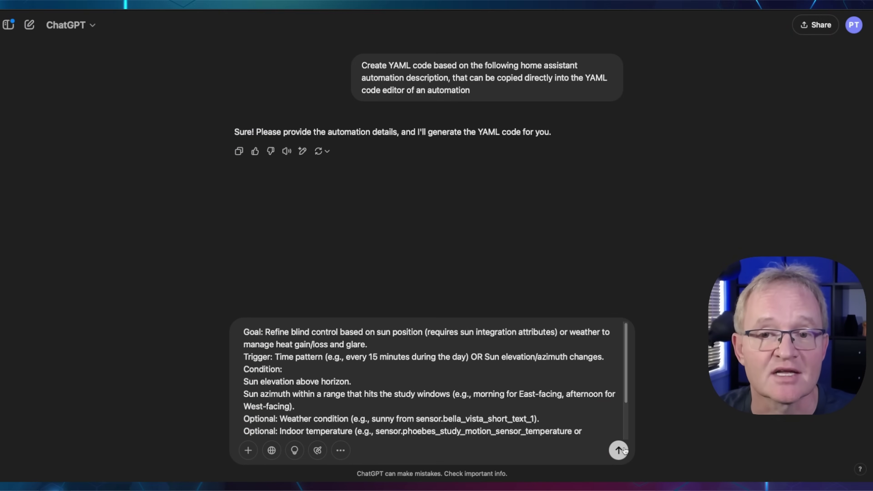
left_click(618, 450)
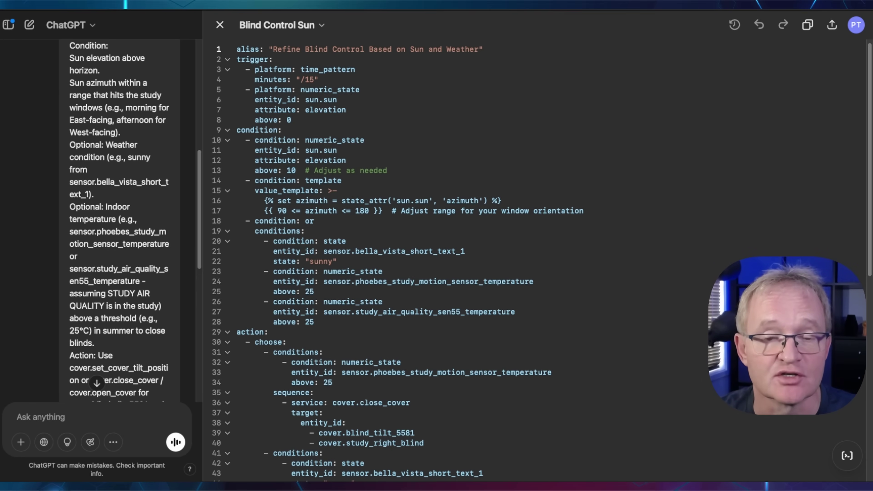
key("super+a")
key("ctrl+c")
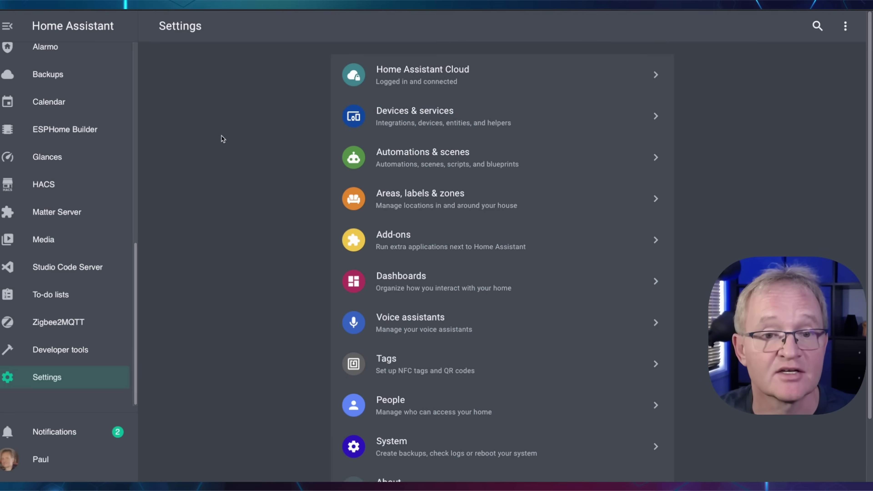
- Create a new empty automation from scratch and switch it to YAML editing
left_click(402, 156)
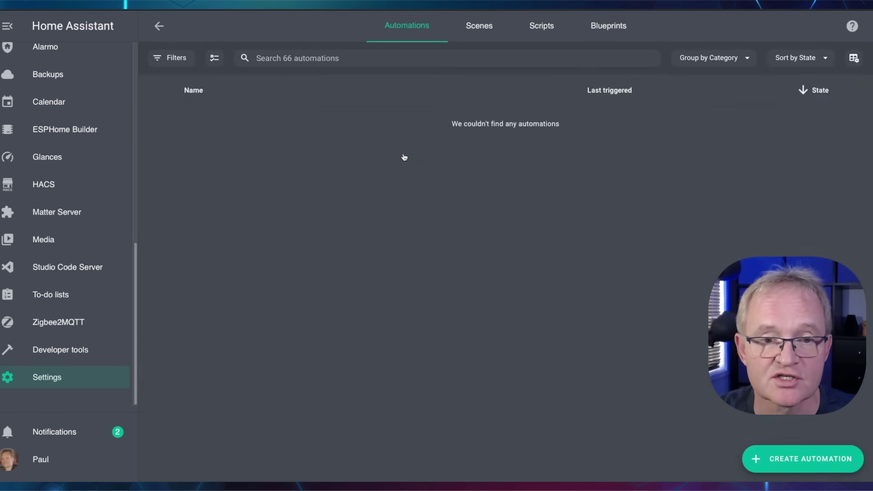
left_click(775, 461)
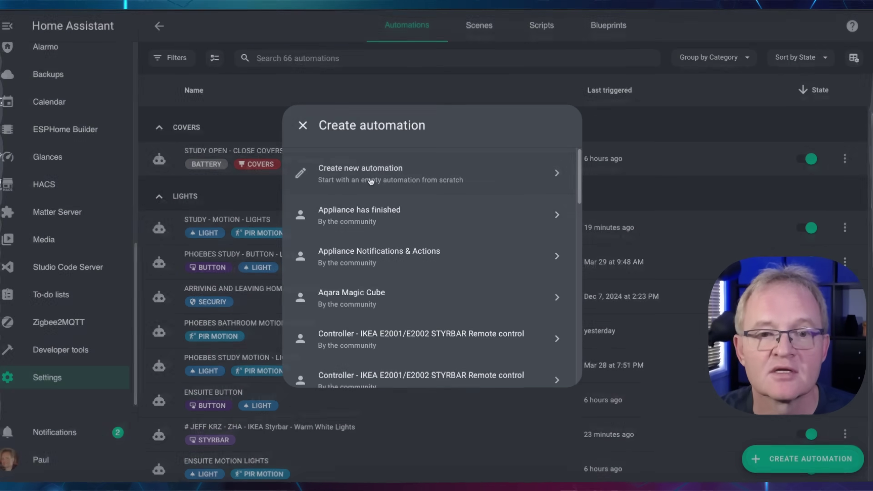
left_click(370, 182)
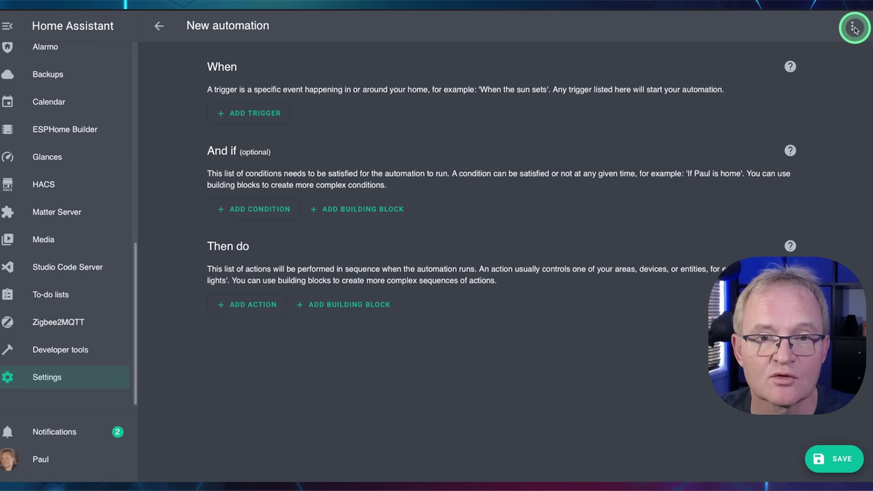
left_click(854, 27)
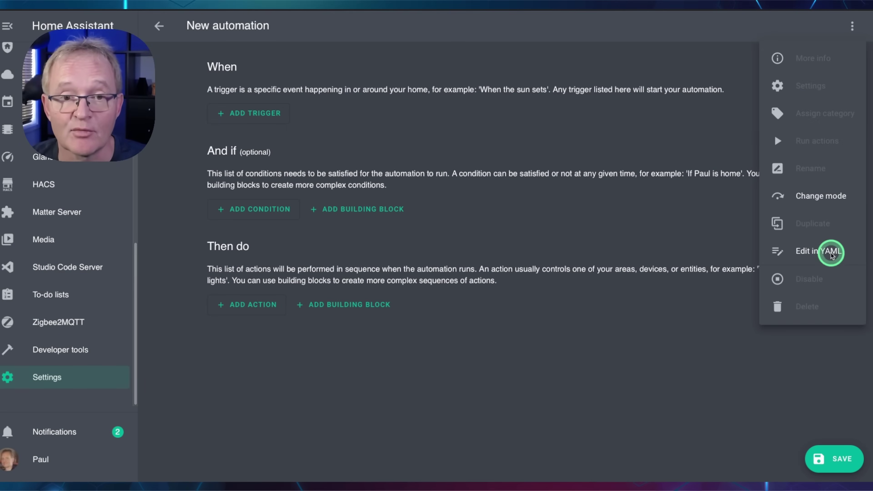
left_click(831, 254)
- Replace the default YAML with the ChatGPT code and save it as 'Refine Blind Control Based on Sun and Weather'
left_click_drag(228, 110, 159, 37)
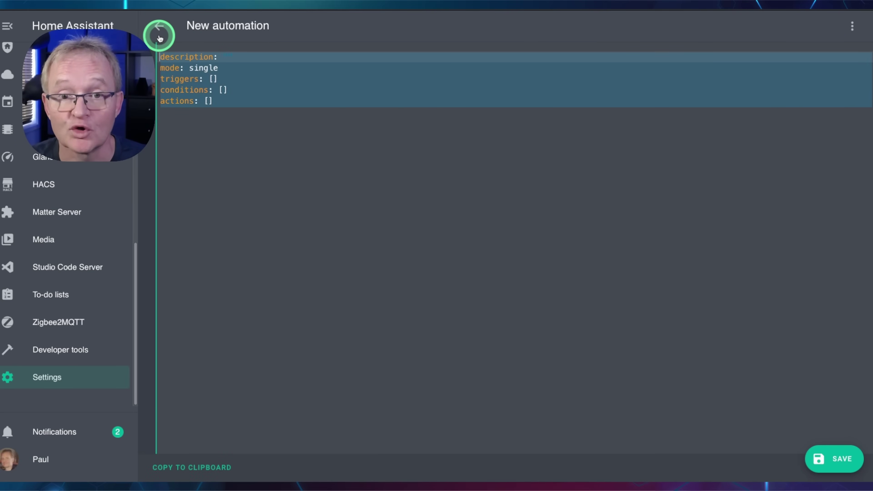
key("ctrl+v")
left_click(841, 460)
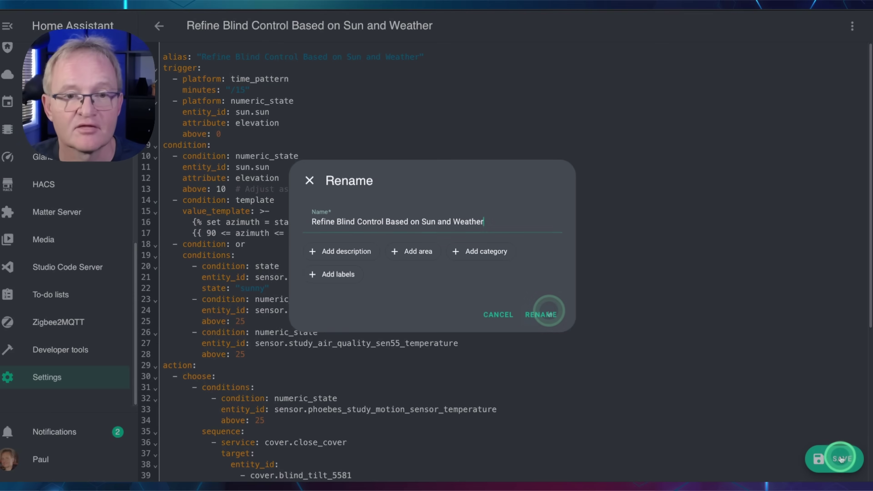
left_click(550, 314)
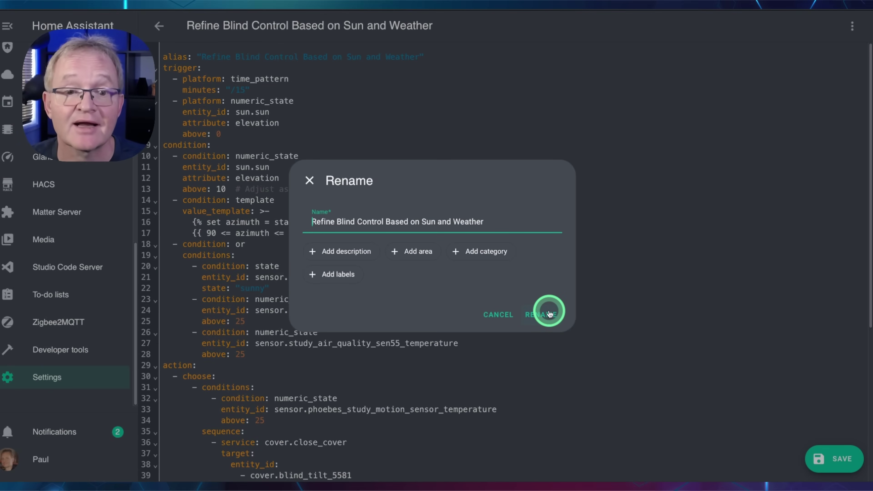
left_click(549, 313)
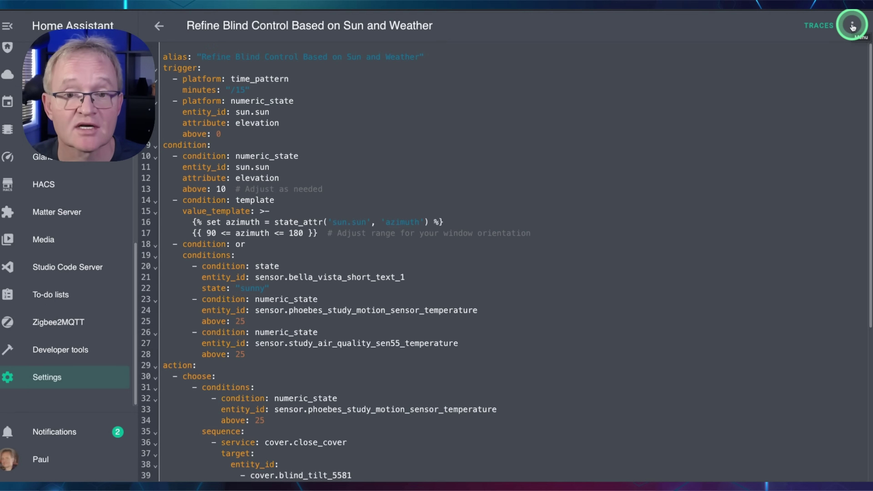
- Switch the blind automation to the visual editor to show its two triggers, three conditions and two actions
left_click(852, 25)
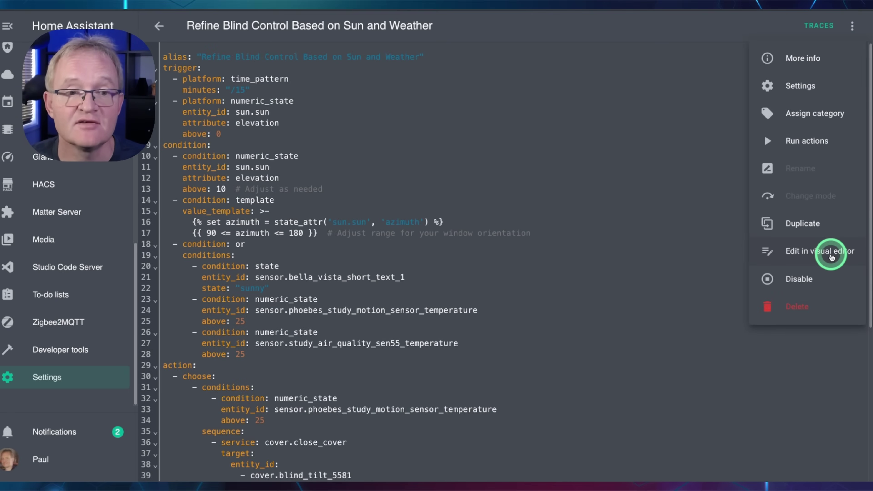
left_click(831, 257)
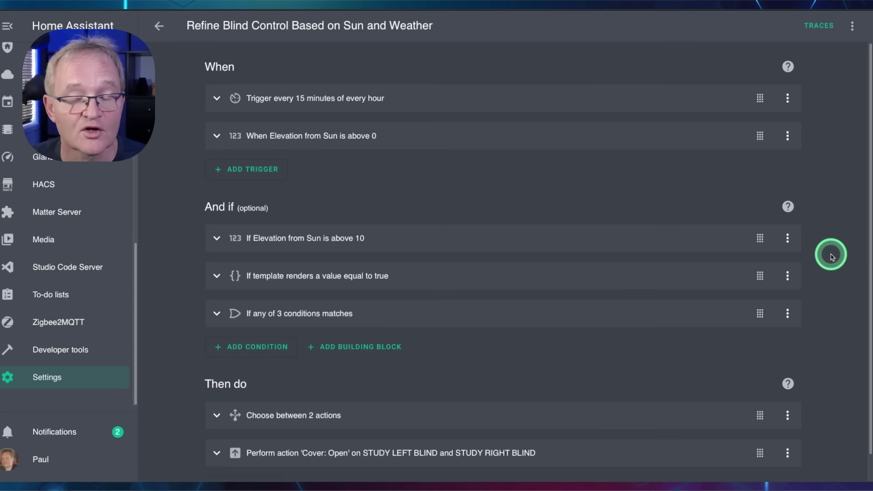